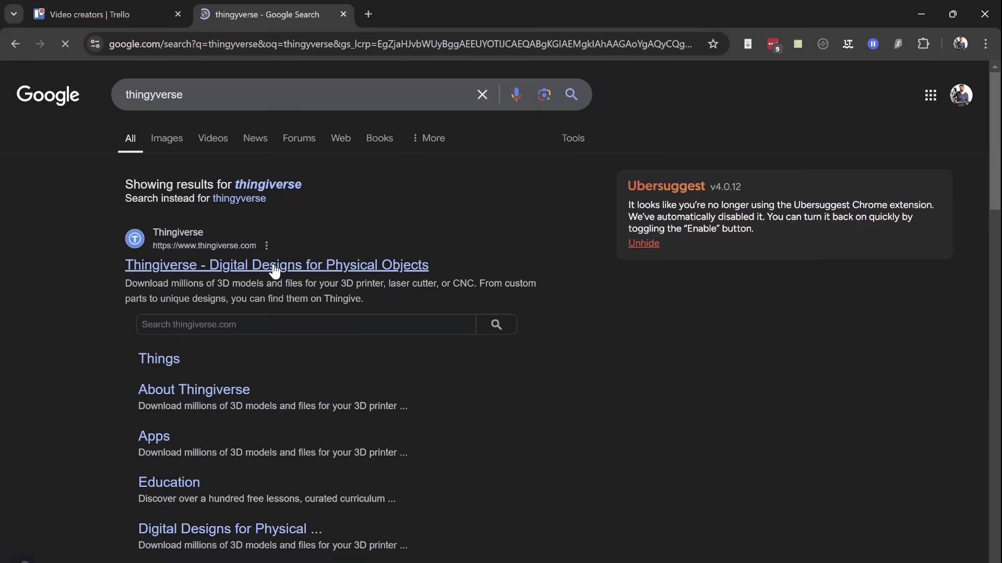
# - Go to Thingiverse and search for 'totoro'
pyautogui.click(274, 264)
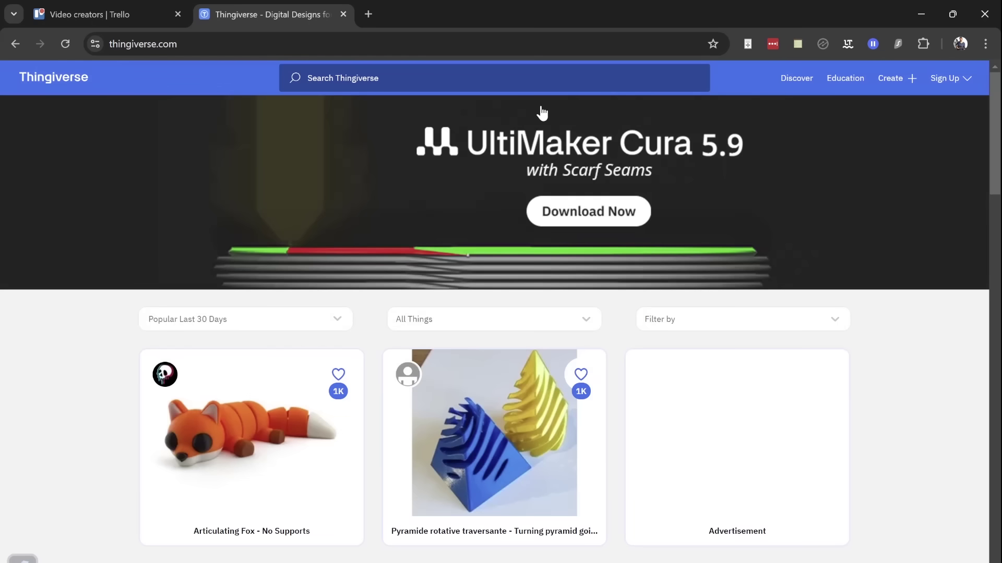
pyautogui.click(515, 80)
pyautogui.write('totoro')
pyautogui.press('Return')
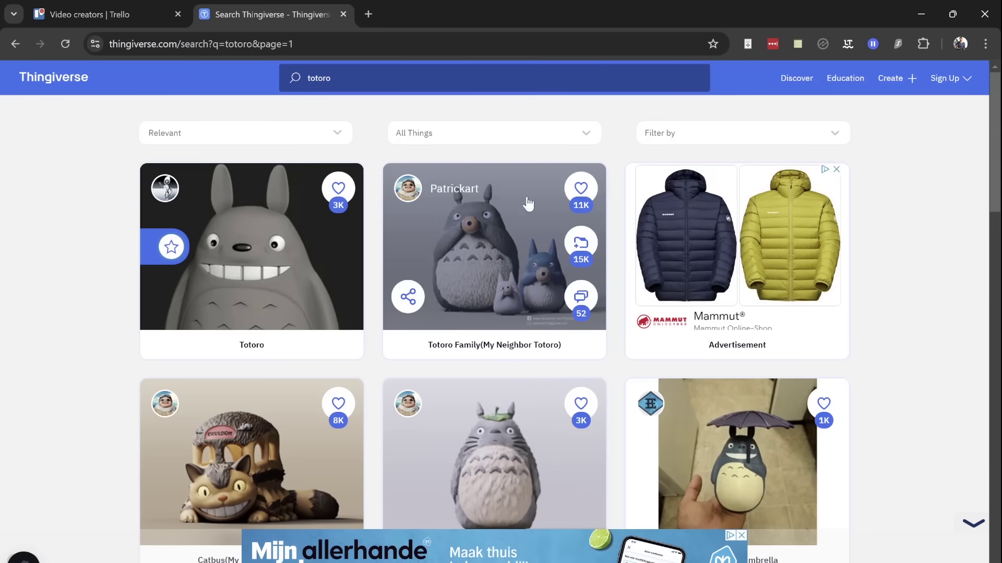
# - Scroll the search results and open the standing Totoro model's page
pyautogui.scroll(-8, 527, 196)
pyautogui.scroll(-3, 529, 318)
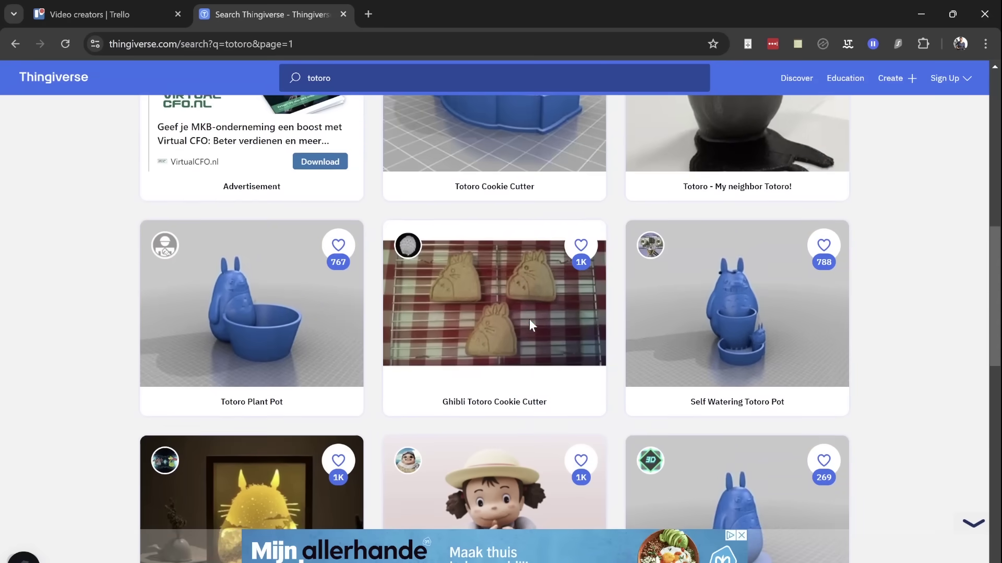
pyautogui.scroll(-3, 529, 326)
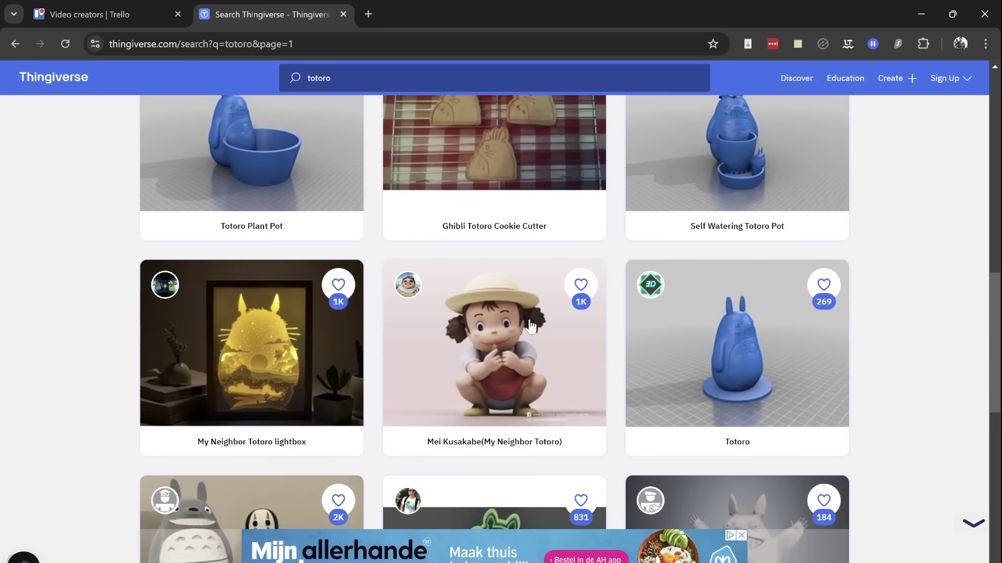
pyautogui.scroll(-2, 531, 327)
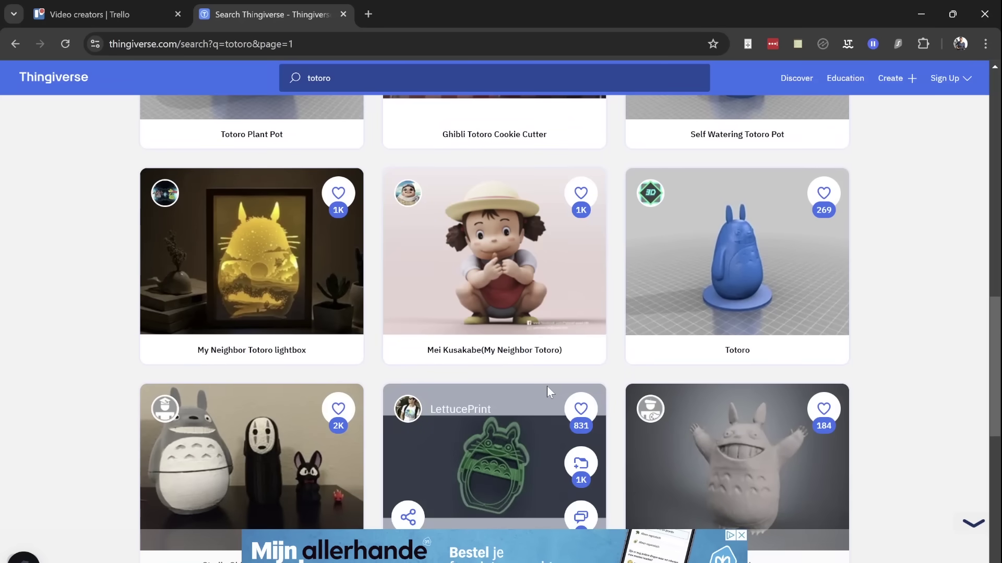
pyautogui.click(649, 306)
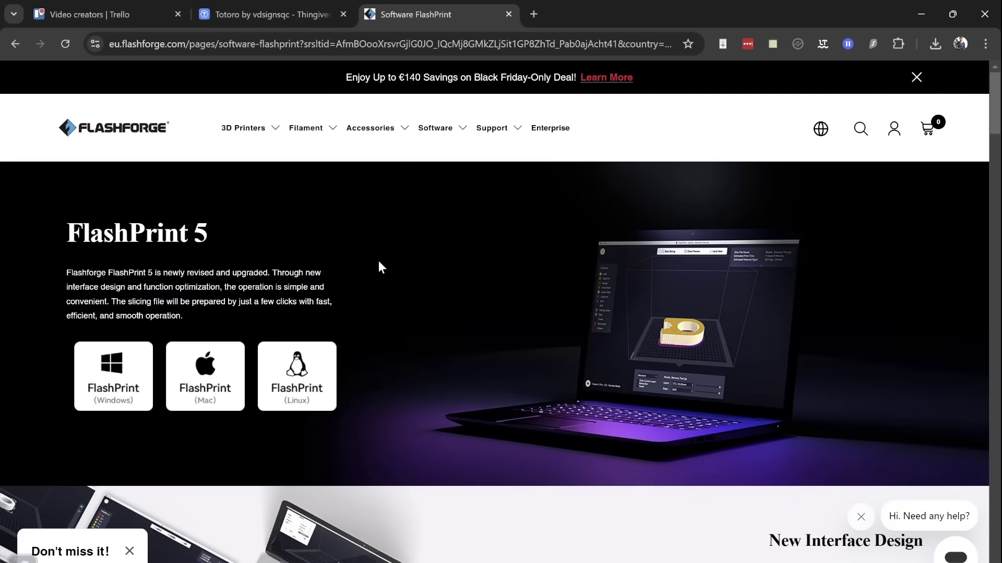
# - Download the Windows version of FlashPrint 5
pyautogui.click(115, 371)
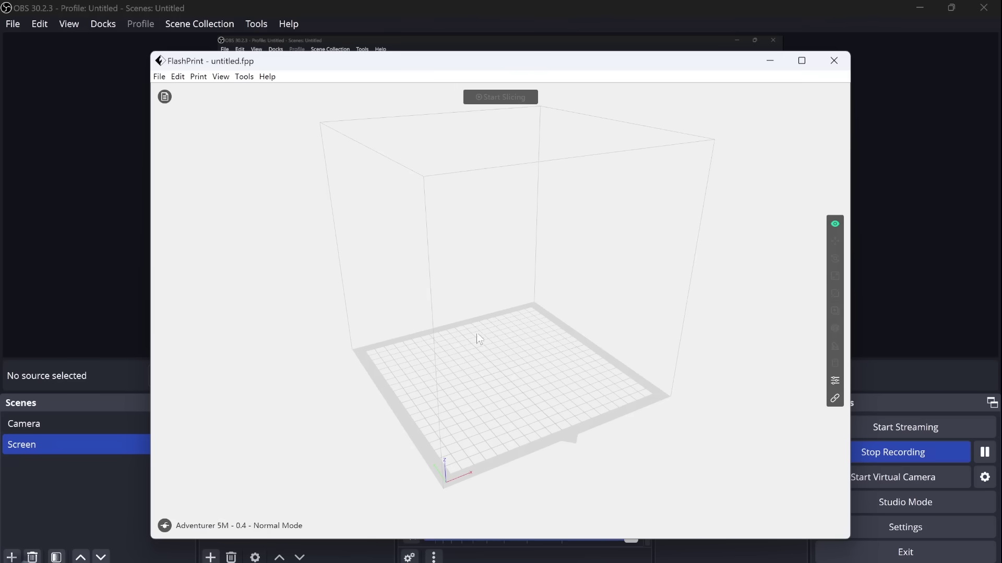
# - Bring up File Explorer and locate the downloaded Totoro STL in Downloads
pyautogui.moveTo(533, 561)
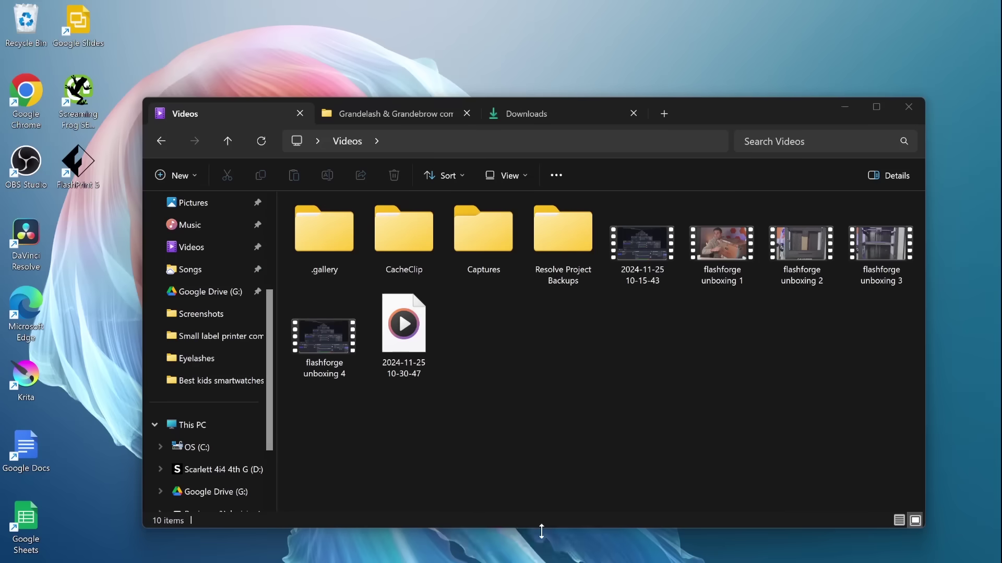
pyautogui.click(541, 531)
pyautogui.click(527, 113)
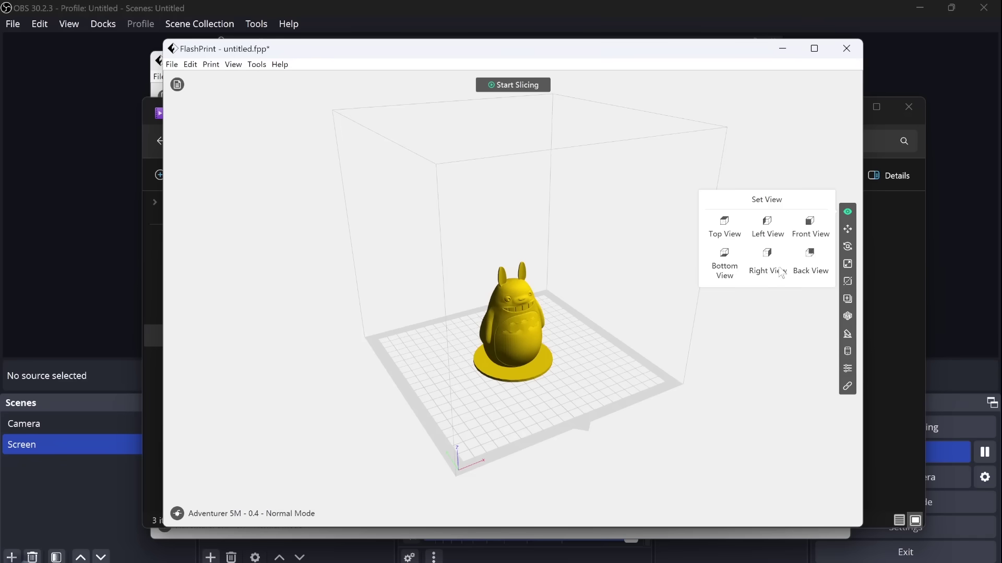
# - Uniformly scale the Totoro to a 20 mm Z height, about 20.69%
pyautogui.click(850, 265)
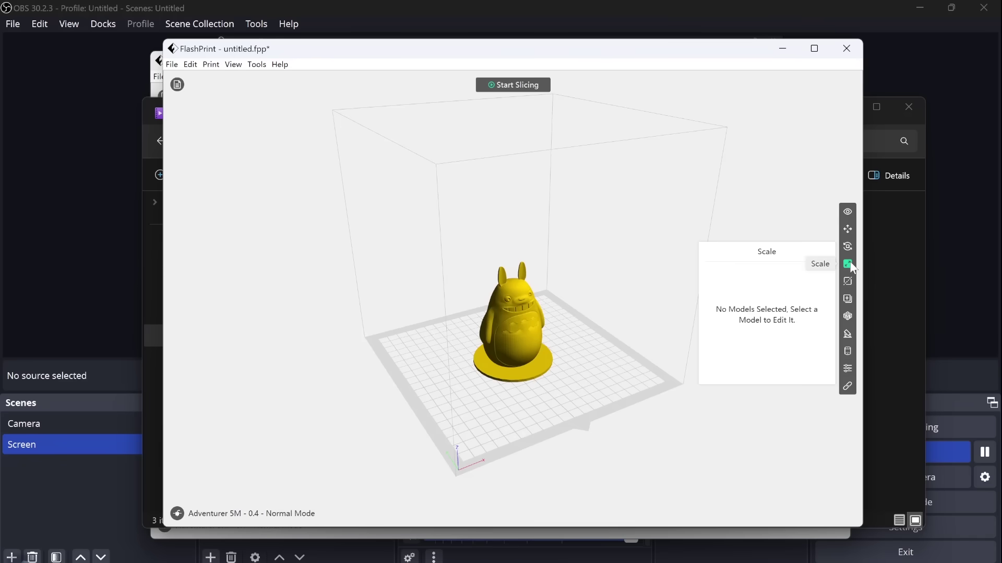
pyautogui.hotkey('ctrl', 'a')
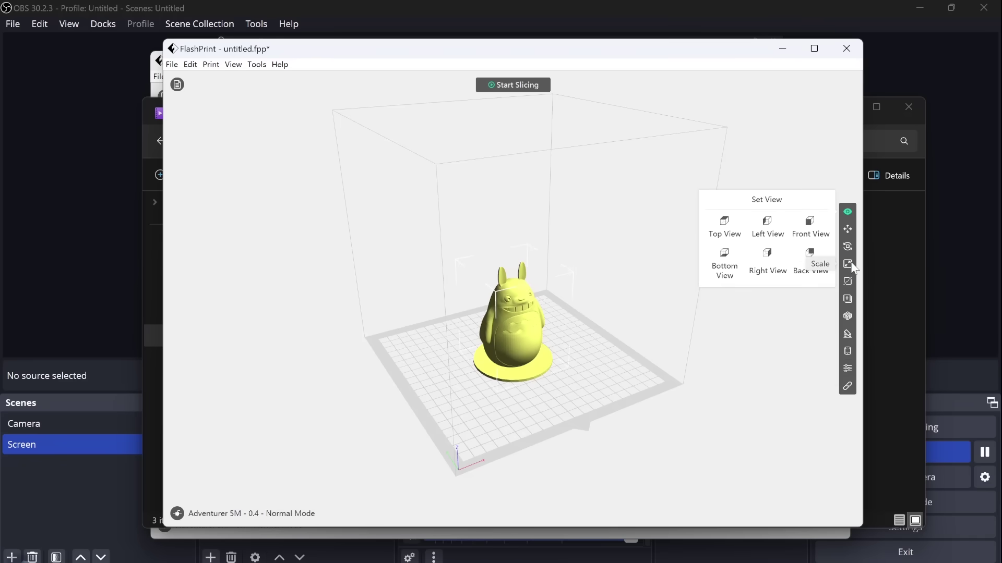
pyautogui.click(849, 265)
pyautogui.click(741, 312)
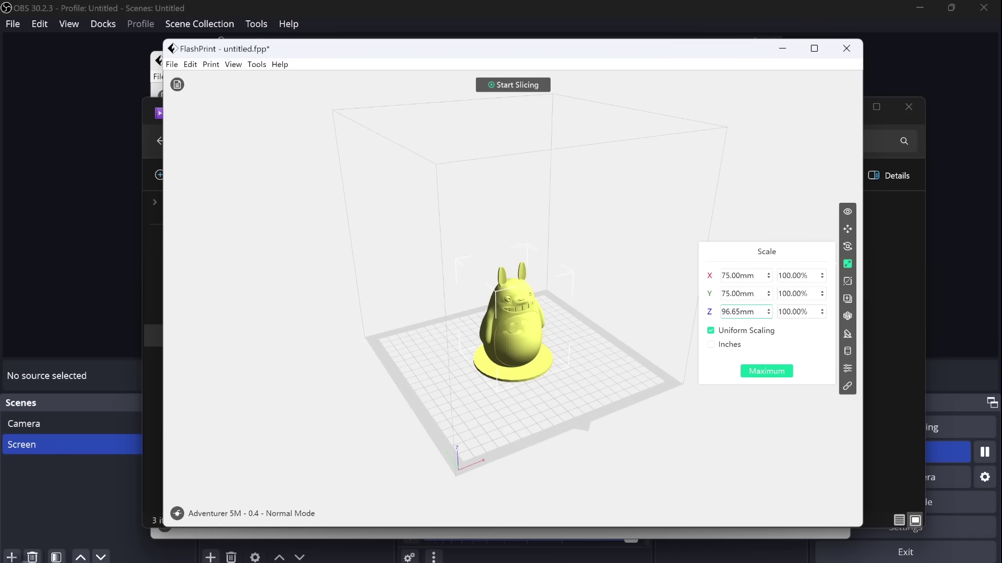
pyautogui.hotkey('shift', 'Home')
pyautogui.press('End')
pyautogui.hotkey('shift', 'Home')
pyautogui.write('20')
pyautogui.press('Return')
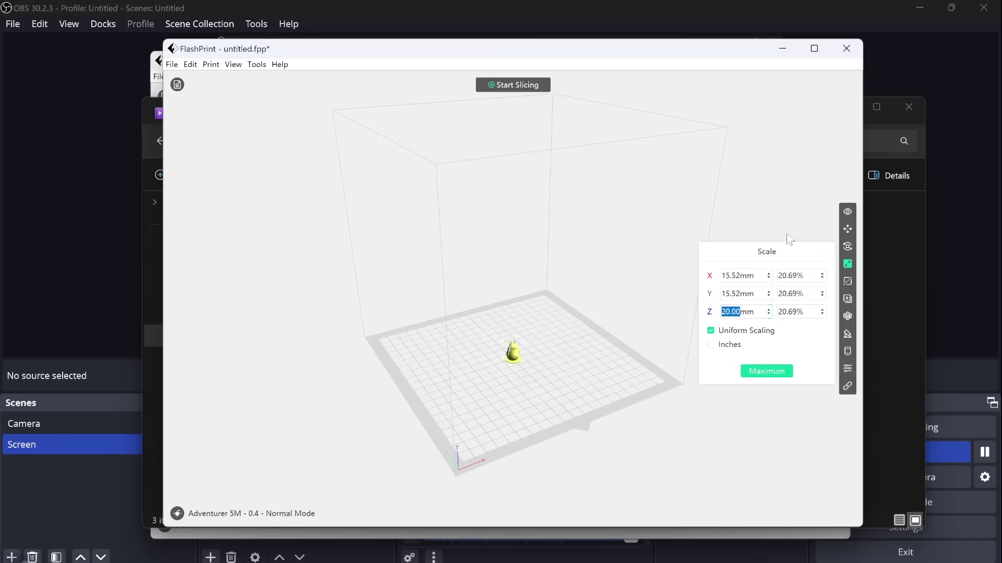
pyautogui.click(742, 202)
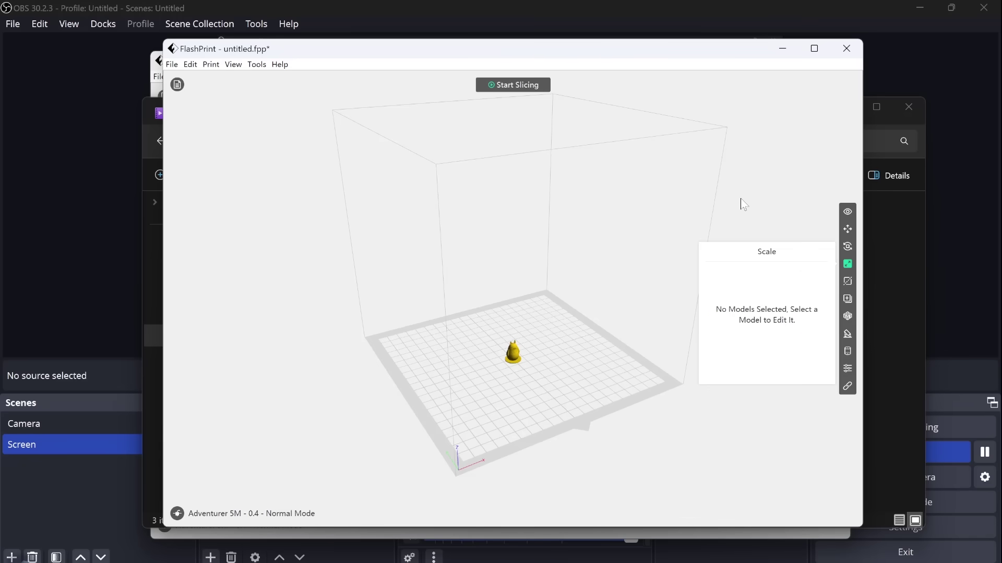
# - Slice the Totoro using Flashforge-PLA material and the Standard profile
pyautogui.click(505, 87)
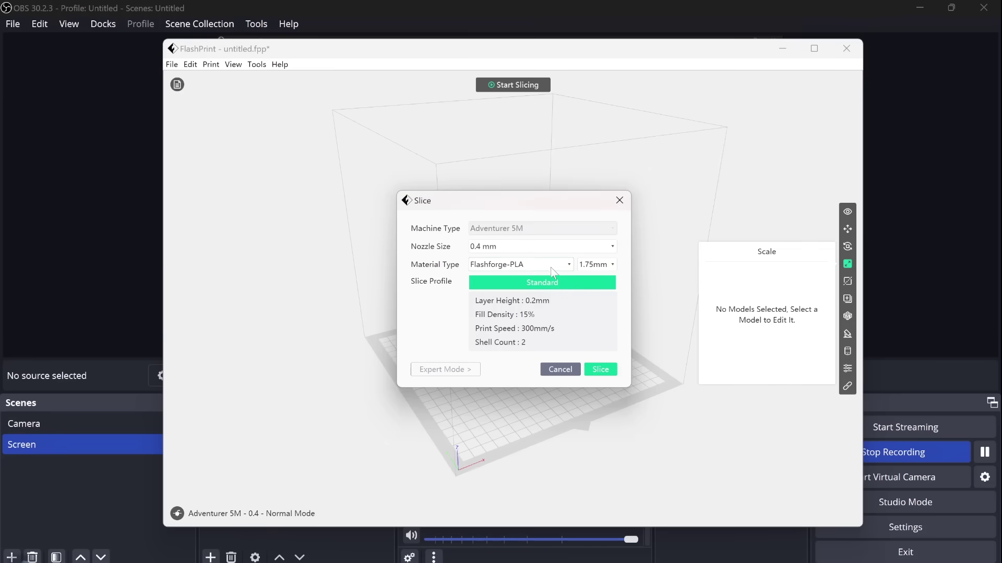
pyautogui.click(490, 267)
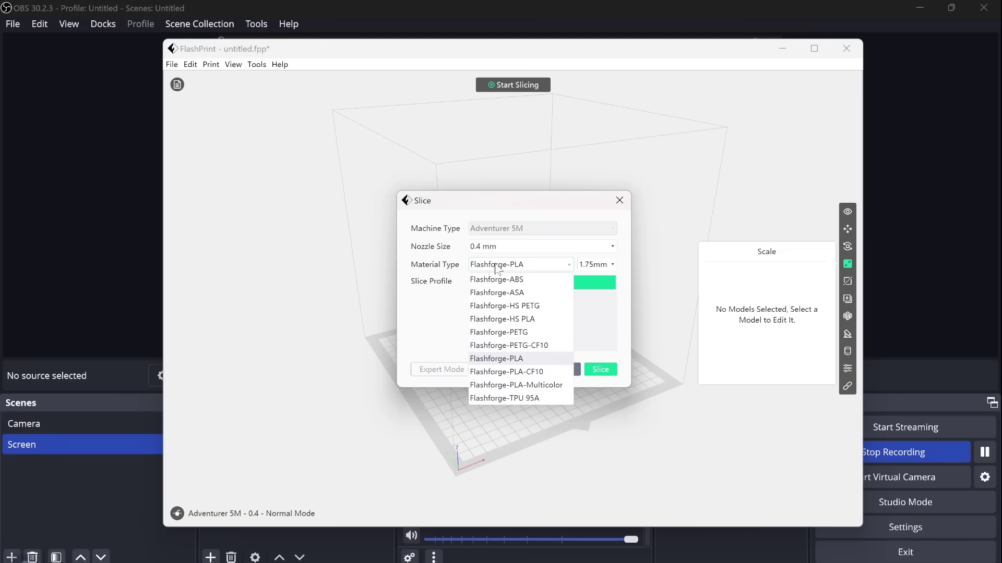
pyautogui.click(408, 311)
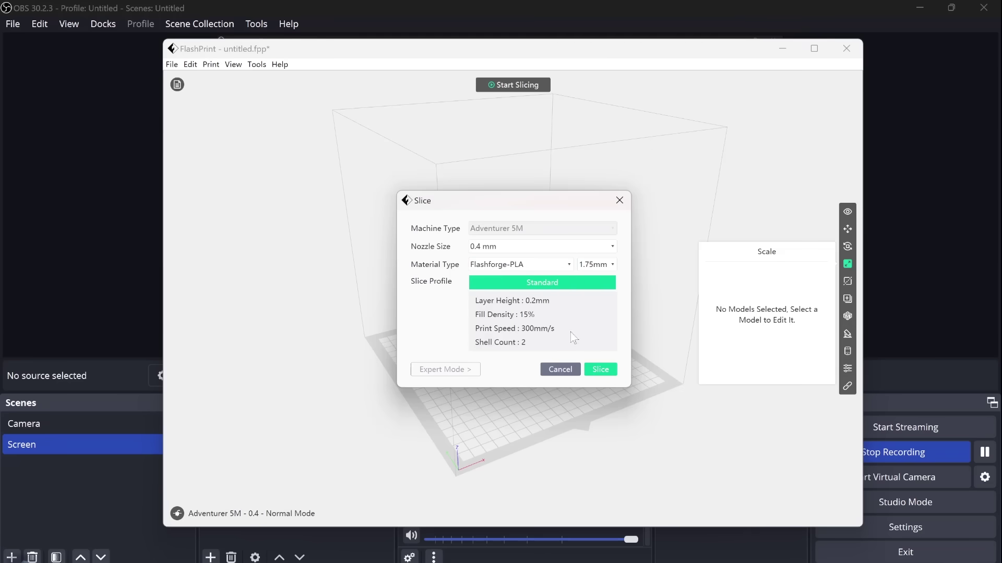
pyautogui.click(599, 369)
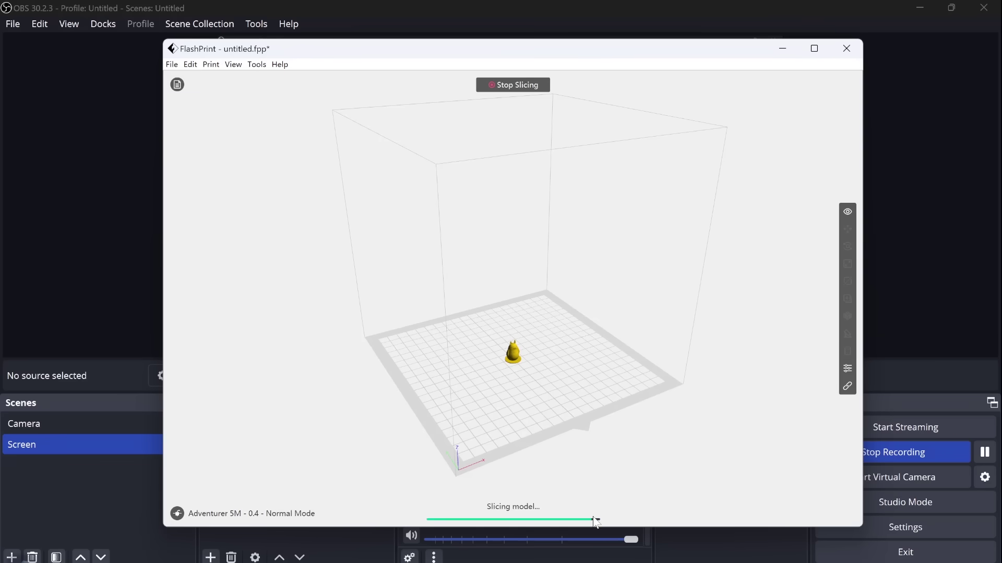
# - Preview the 100 sliced layers with the 3-minute, 0.91 g estimate
pyautogui.click(519, 347)
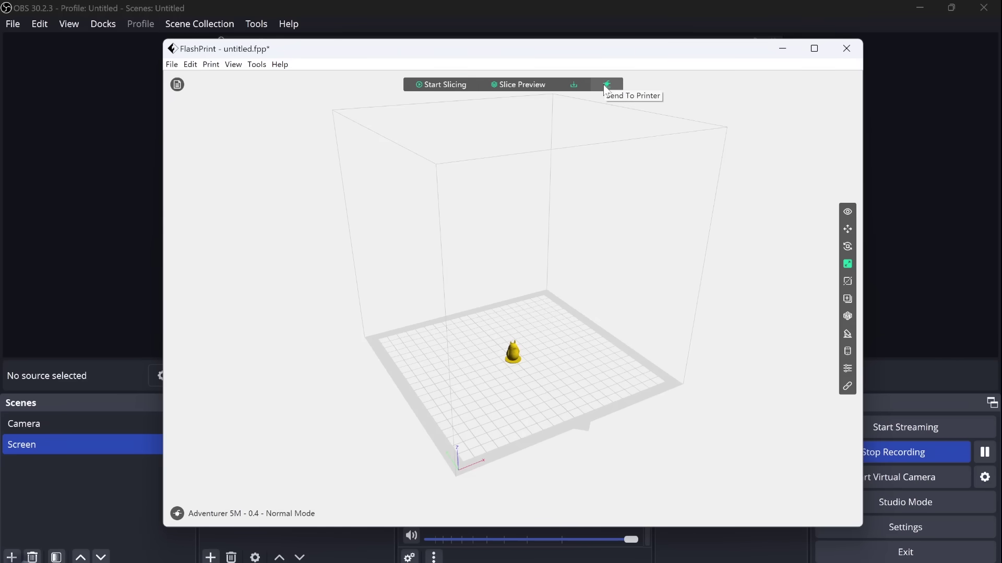
pyautogui.click(516, 85)
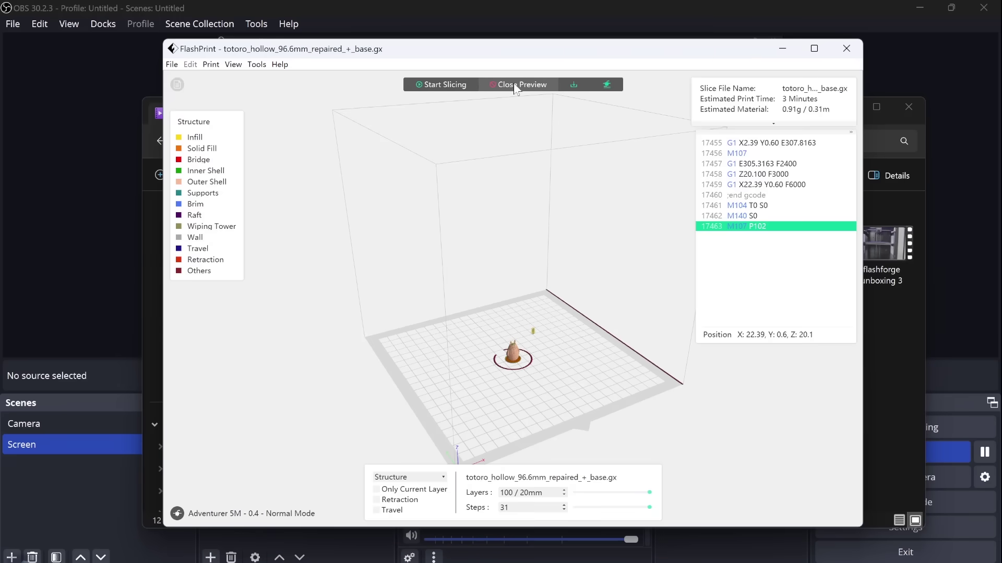
# - Send to the printer, allow FlashPrint network access, and connect to the detected Adventurer 5M
pyautogui.click(608, 86)
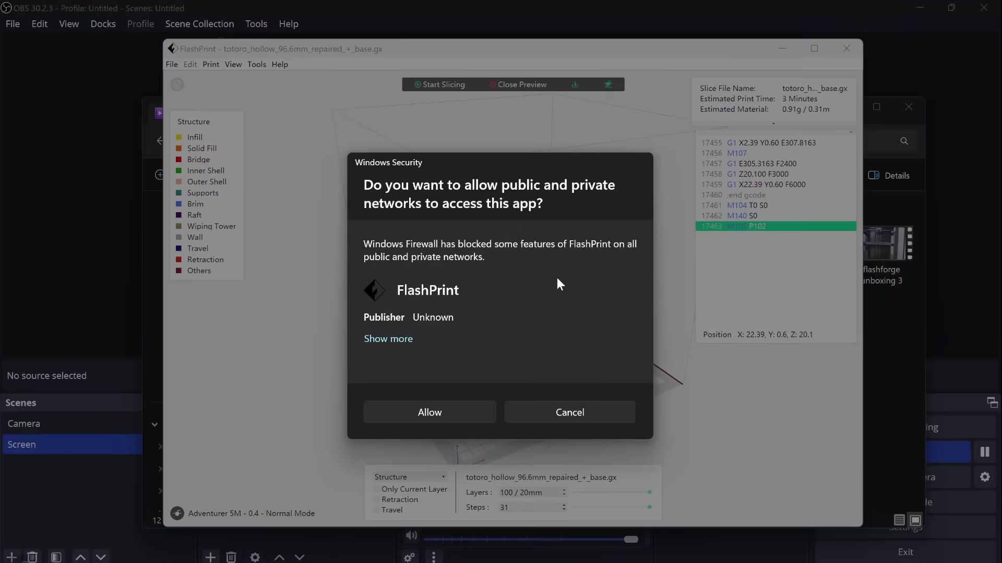
pyautogui.click(429, 412)
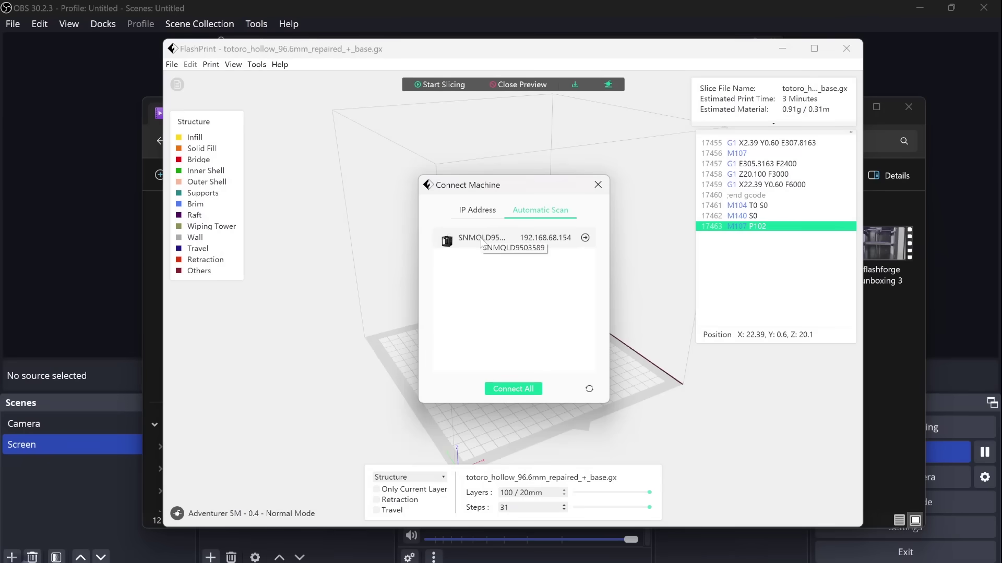
pyautogui.click(503, 389)
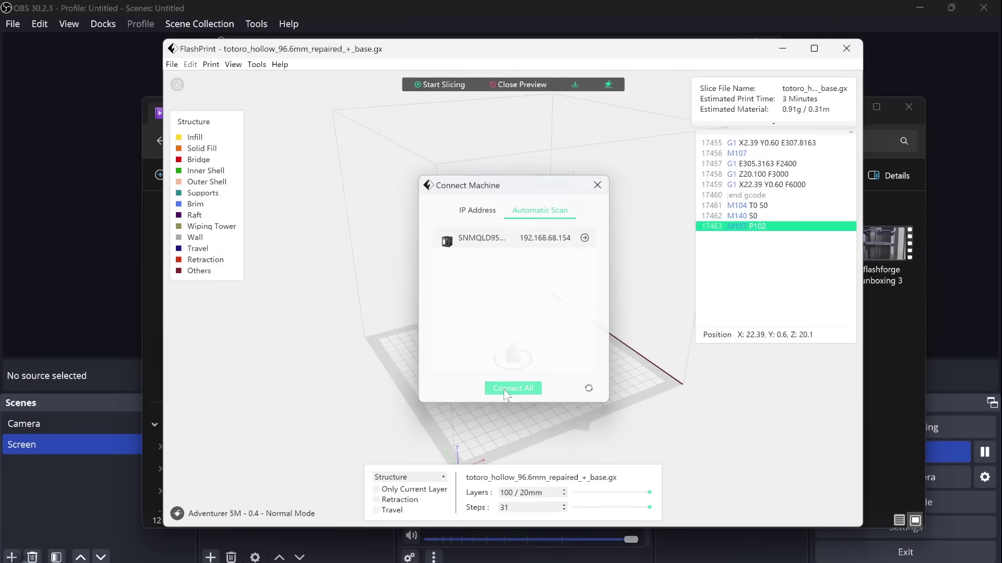